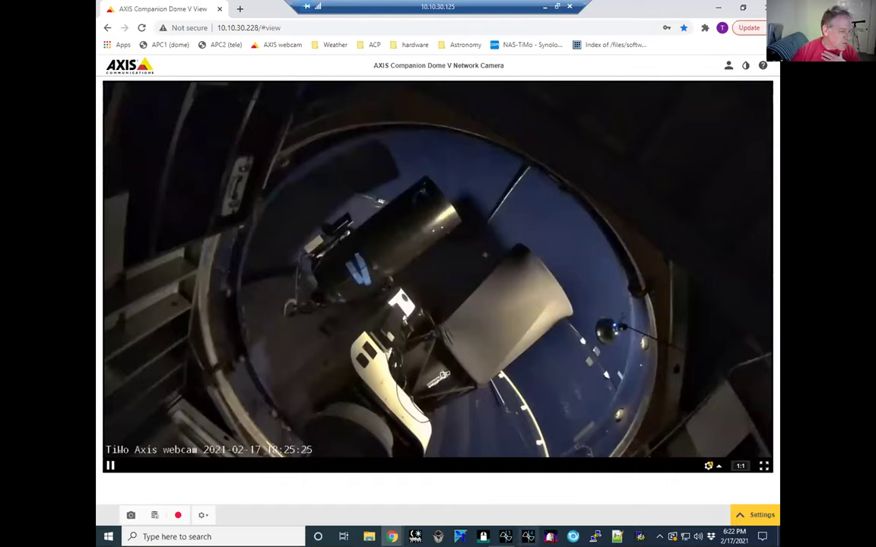
Step: Slew the telescope in PlaneWave Interface to a sky position near RA 08:31:56.5, Dec 33:08:16.9 and watch it on the dome webcam
{"action": "mouse_move", "coordinate": [527, 536]}
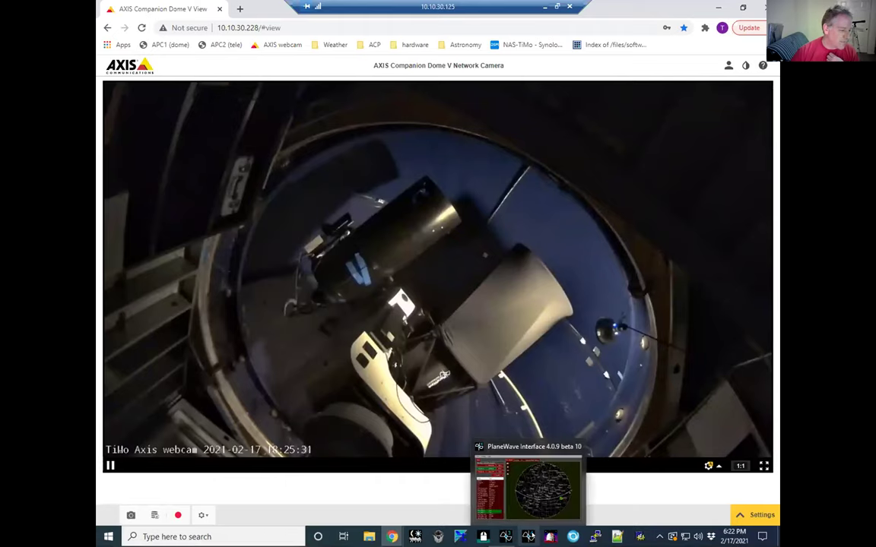
{"action": "left_click", "coordinate": [530, 537]}
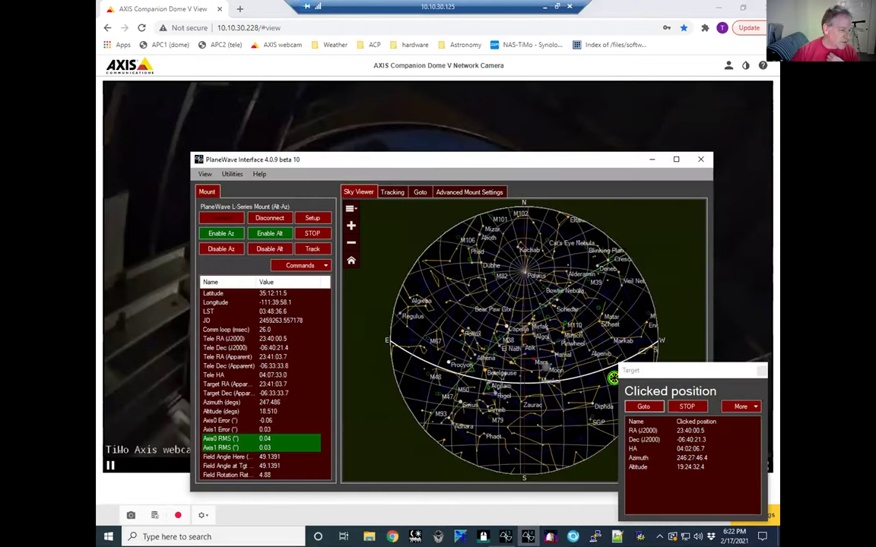
{"action": "left_click", "coordinate": [454, 315]}
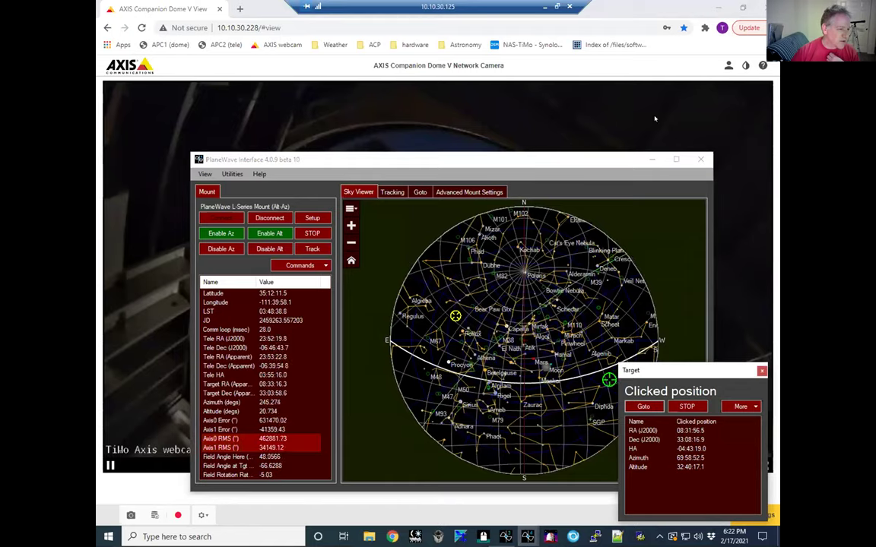
{"action": "left_click", "coordinate": [654, 117]}
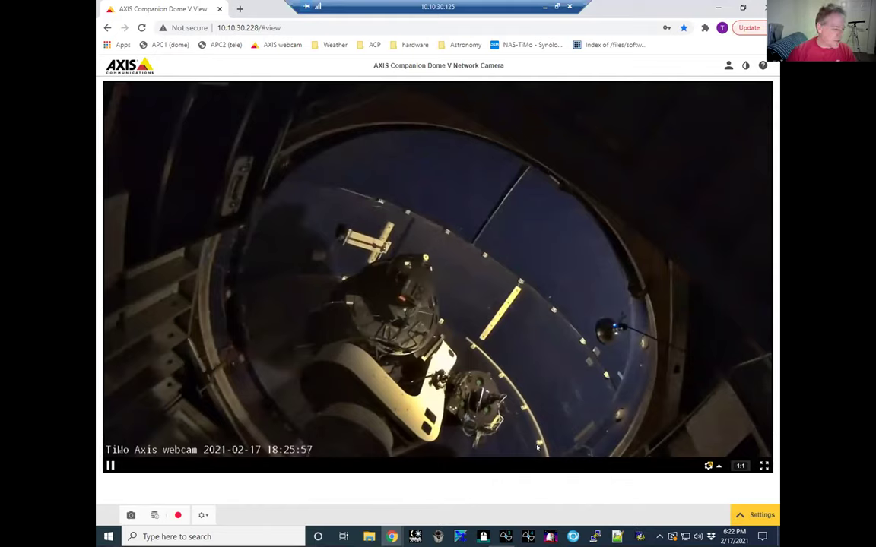
Step: Slew the telescope to the low southern sky near RA 03:03:00.1, Dec -36:38:32.0 and return to the dome webcam
{"action": "mouse_move", "coordinate": [527, 537]}
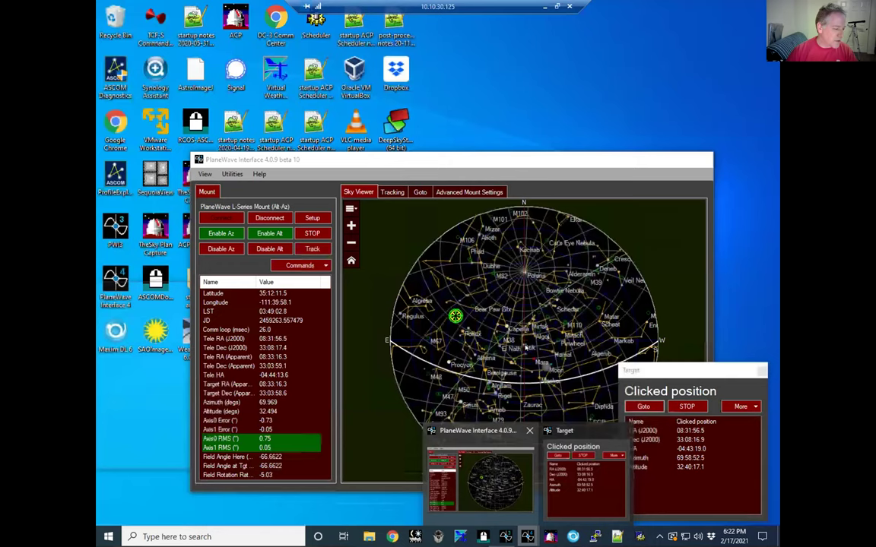
{"action": "left_click", "coordinate": [517, 500]}
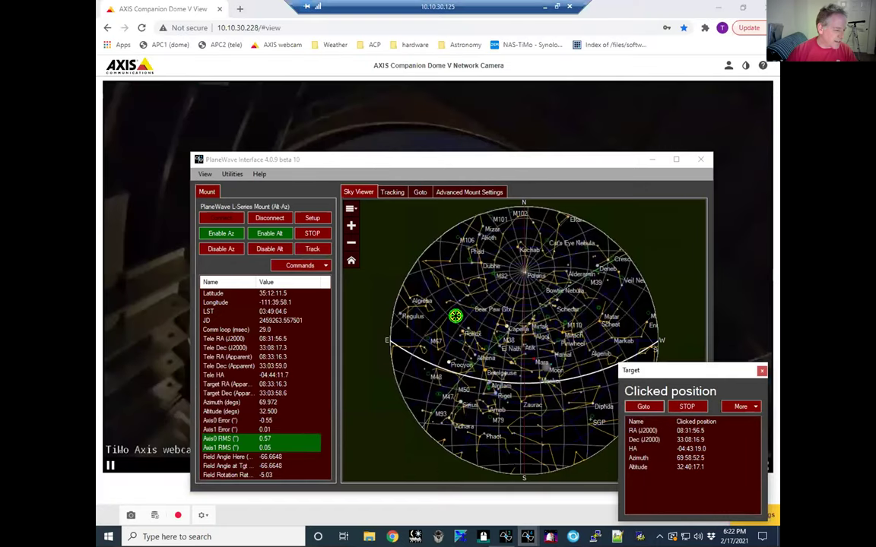
{"action": "left_click", "coordinate": [653, 124]}
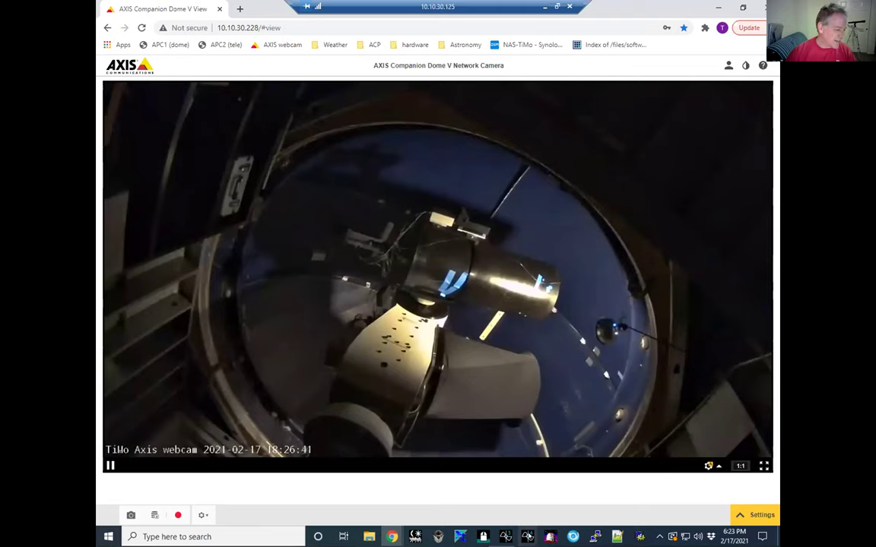
Step: Slew the telescope to the sky just below Polaris near RA 03:14:40.2, Dec 67:24:28.1 and watch it on the webcam
{"action": "left_click", "coordinate": [527, 537]}
{"action": "left_click", "coordinate": [511, 475]}
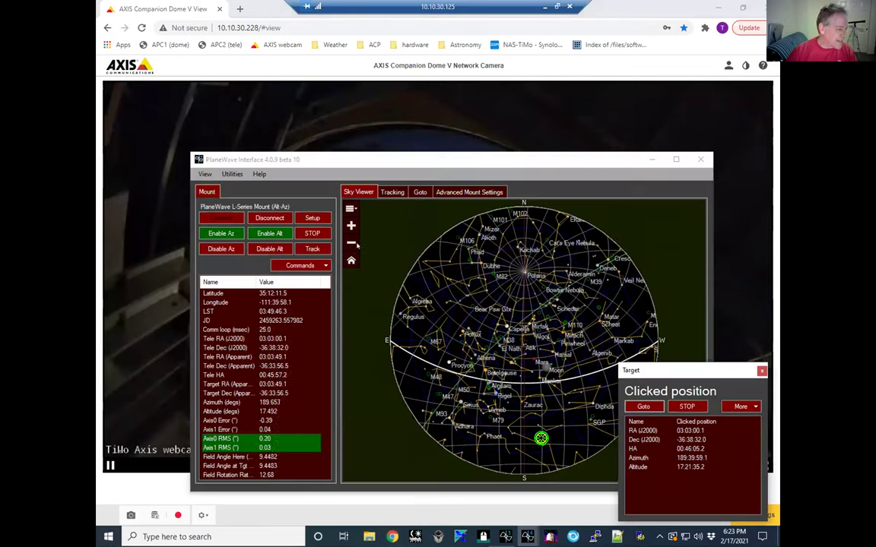
{"action": "left_click", "coordinate": [528, 302]}
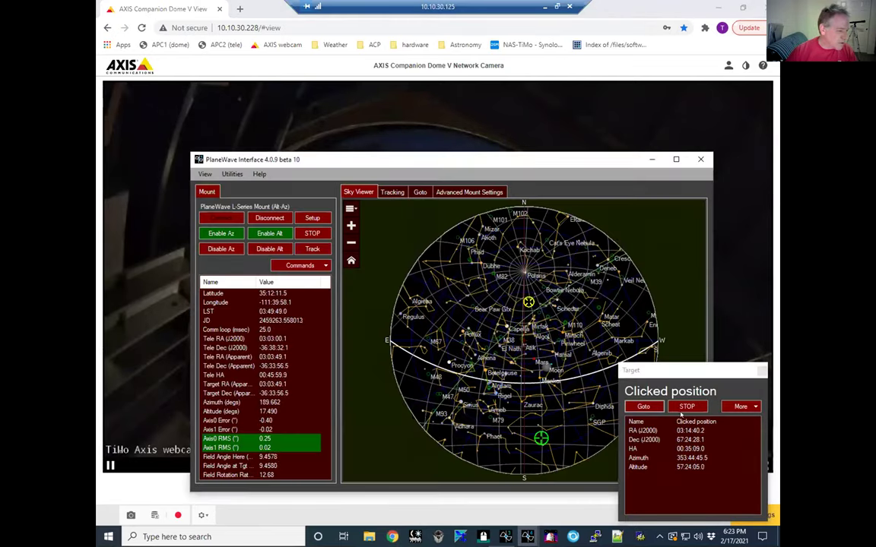
{"action": "left_click", "coordinate": [631, 143]}
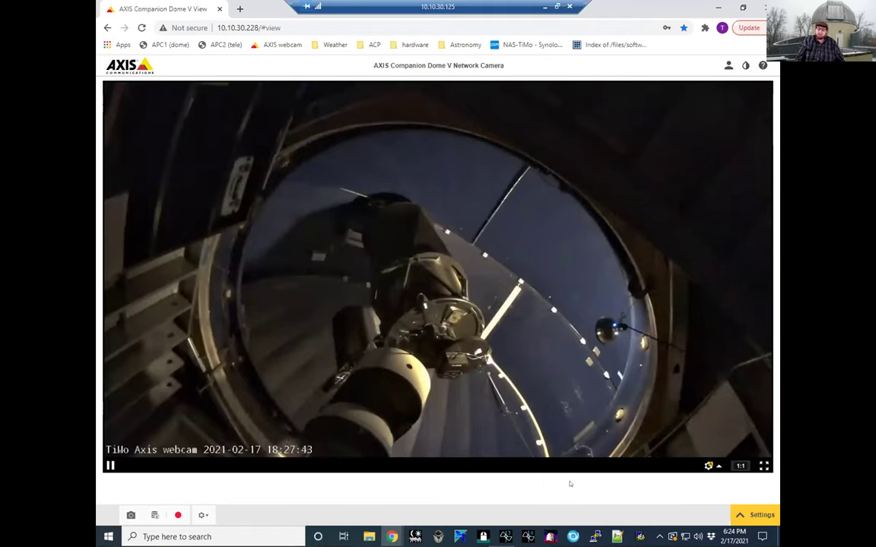
Step: Examine the current and previous sky images in the SBIG AllSky-340 program and return to the dome webcam
{"action": "left_click", "coordinate": [438, 537]}
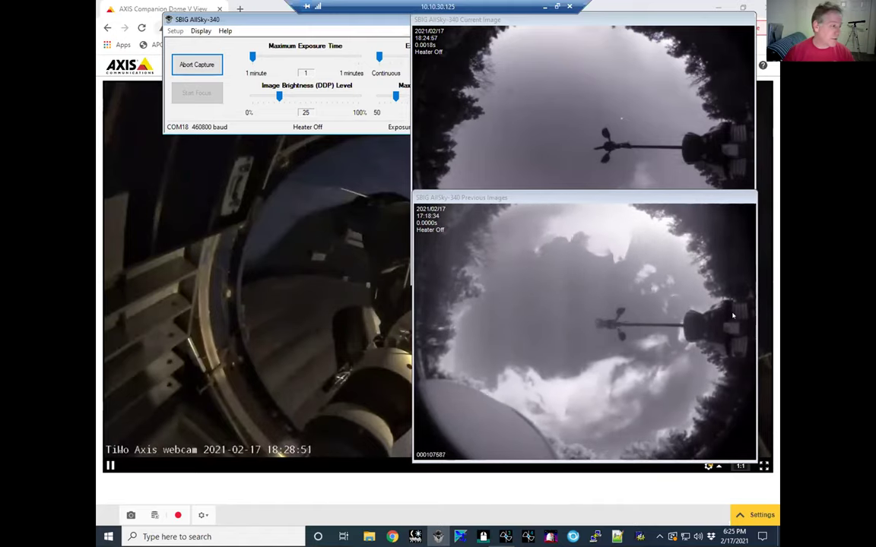
{"action": "left_click", "coordinate": [438, 536]}
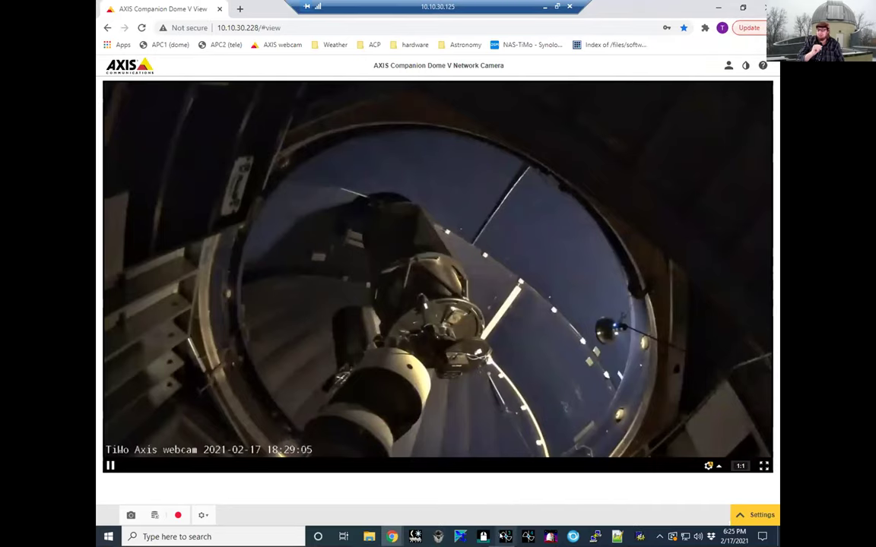
Step: Send the mount to its park position from PlaneWave Interface and watch the motion on the dome webcam
{"action": "mouse_move", "coordinate": [527, 537]}
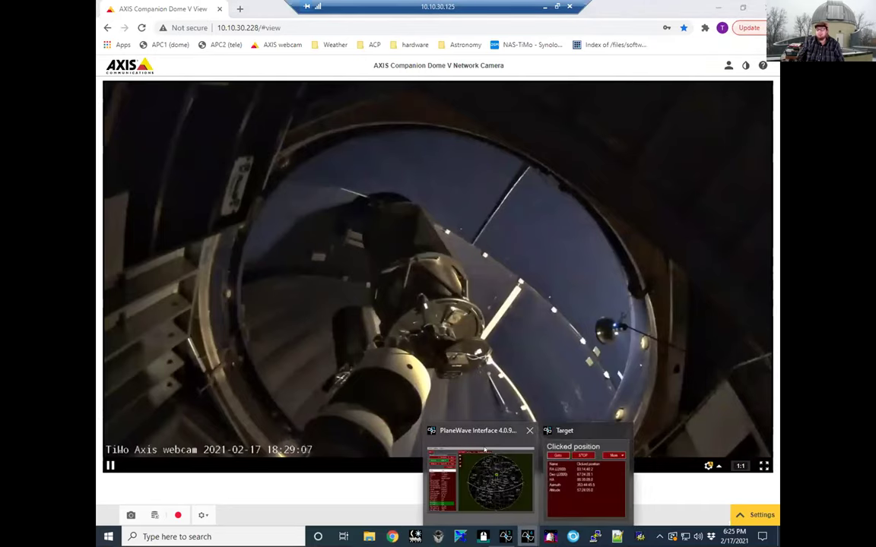
{"action": "left_click", "coordinate": [476, 479]}
{"action": "left_click", "coordinate": [322, 266]}
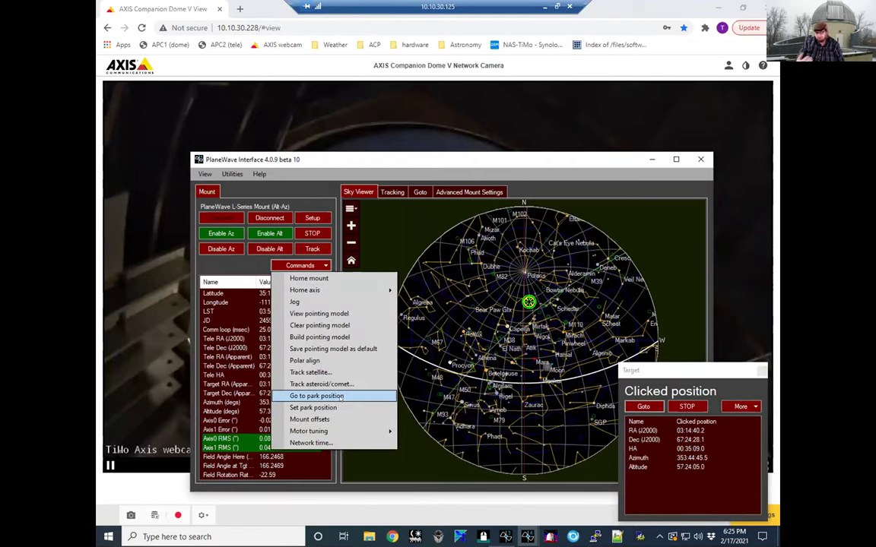
{"action": "left_click", "coordinate": [317, 396]}
{"action": "left_click", "coordinate": [586, 125]}
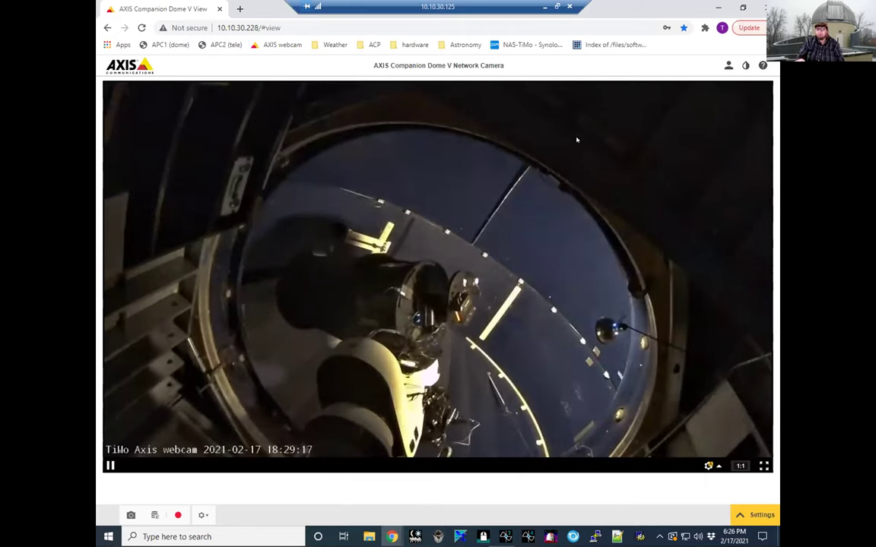
Step: Minimise the webcam and mount control windows and switch to the APC Switched Rack PDU outlet control page
{"action": "left_click", "coordinate": [718, 7]}
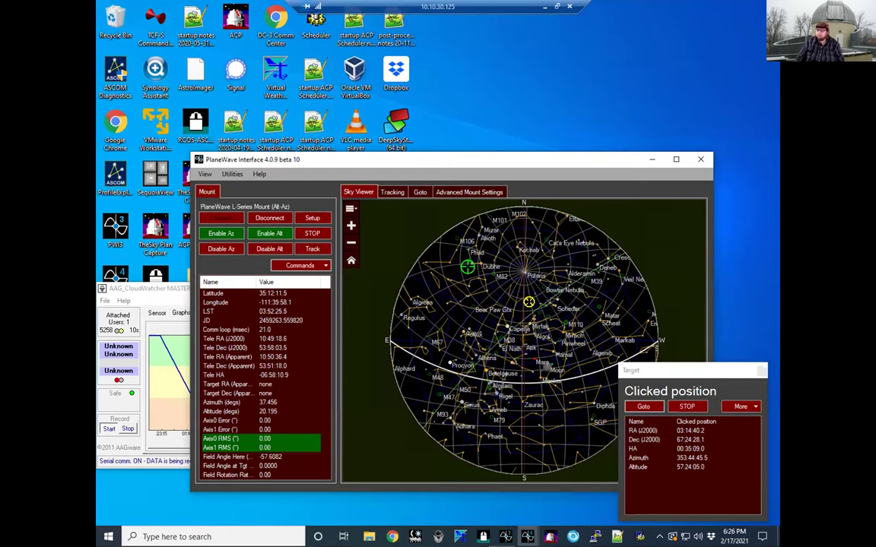
{"action": "left_click", "coordinate": [652, 159]}
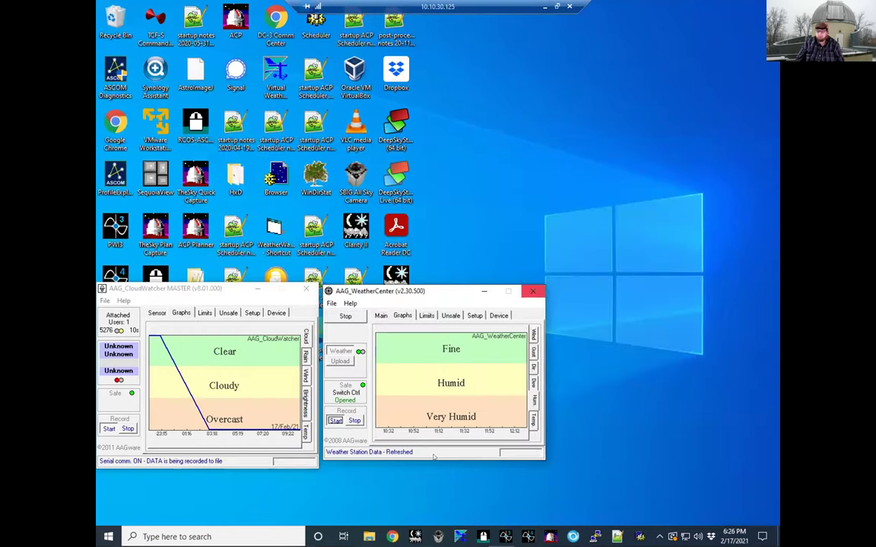
{"action": "mouse_move", "coordinate": [392, 537]}
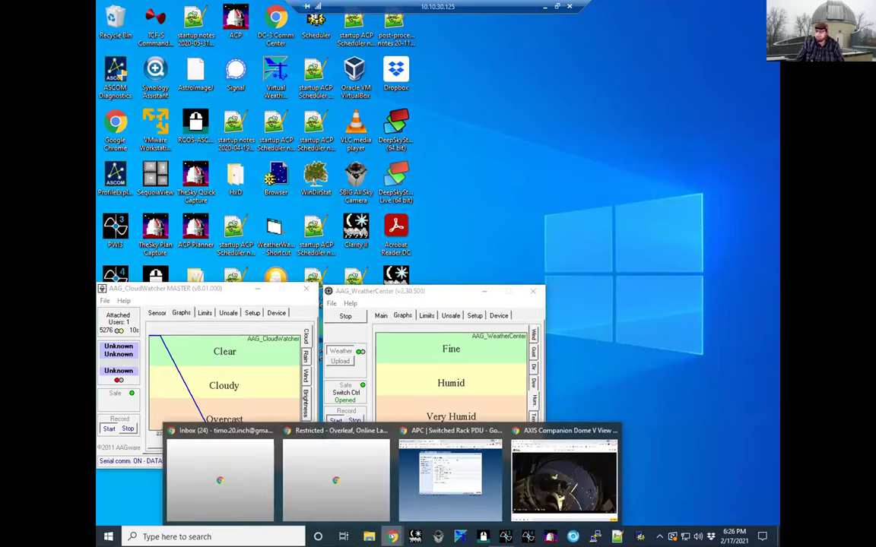
{"action": "left_click", "coordinate": [454, 494]}
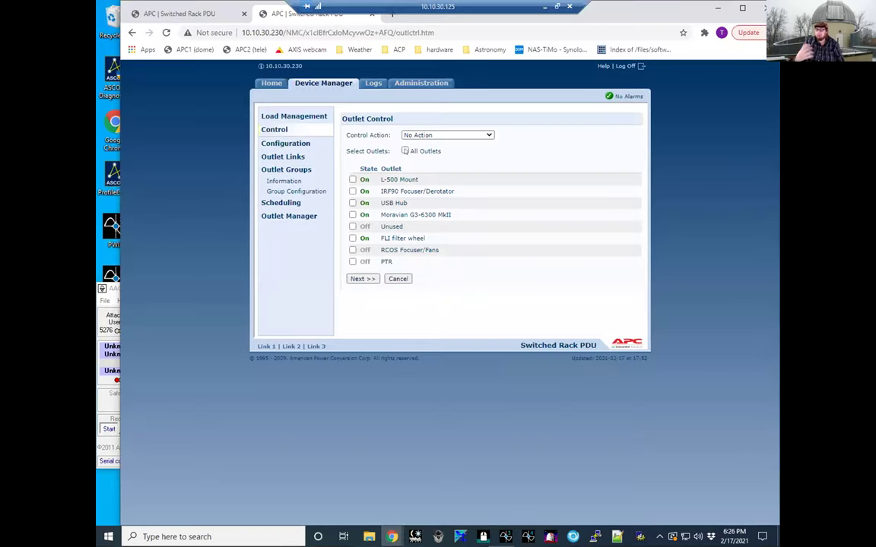
Step: Try to submit the Off Immediate action for all outlets of the telescope power unit
{"action": "left_click", "coordinate": [425, 134]}
{"action": "left_click", "coordinate": [430, 166]}
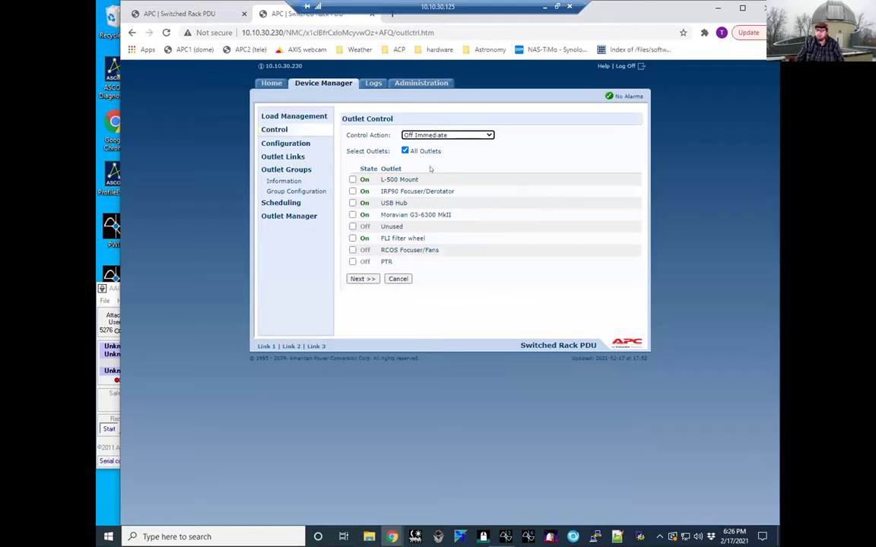
{"action": "left_click", "coordinate": [372, 279]}
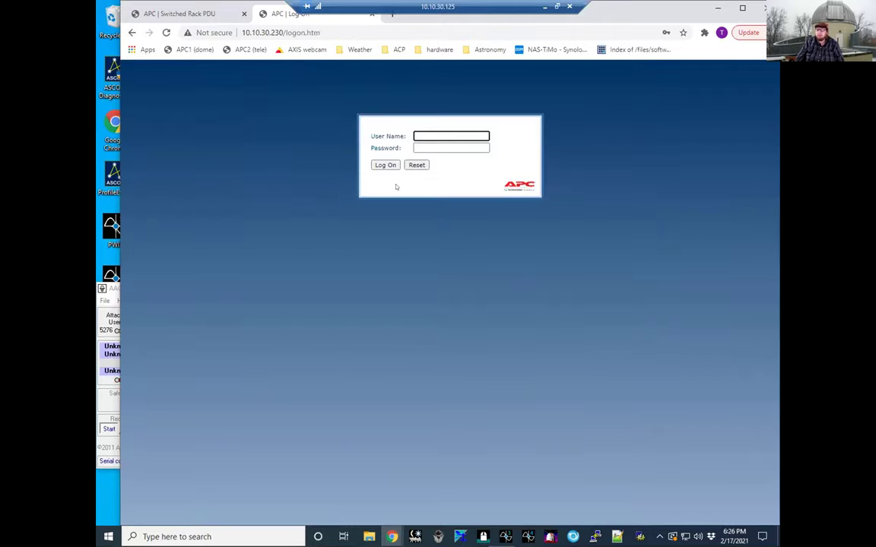
Step: Log on to the telescope power unit at 10.10.30.230 with the saved user name and account password
{"action": "left_click", "coordinate": [427, 135]}
{"action": "left_click", "coordinate": [437, 157]}
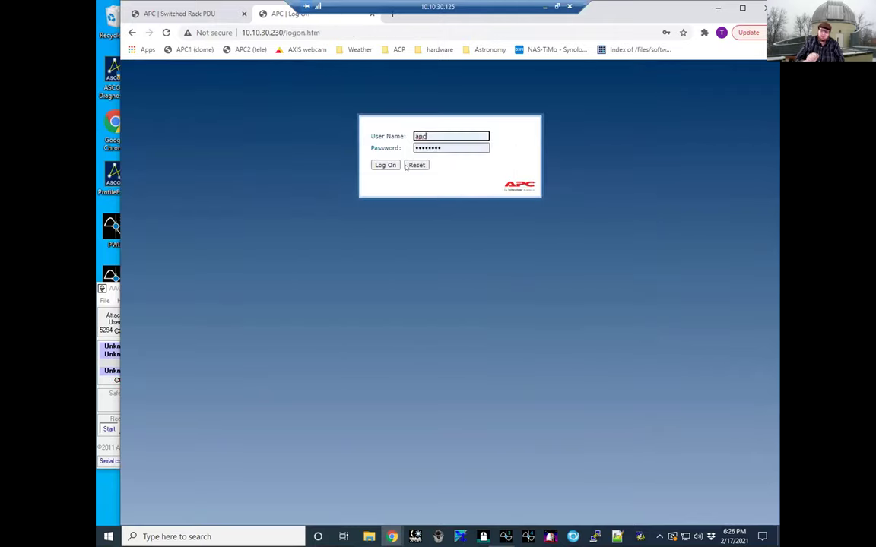
{"action": "left_click", "coordinate": [390, 165]}
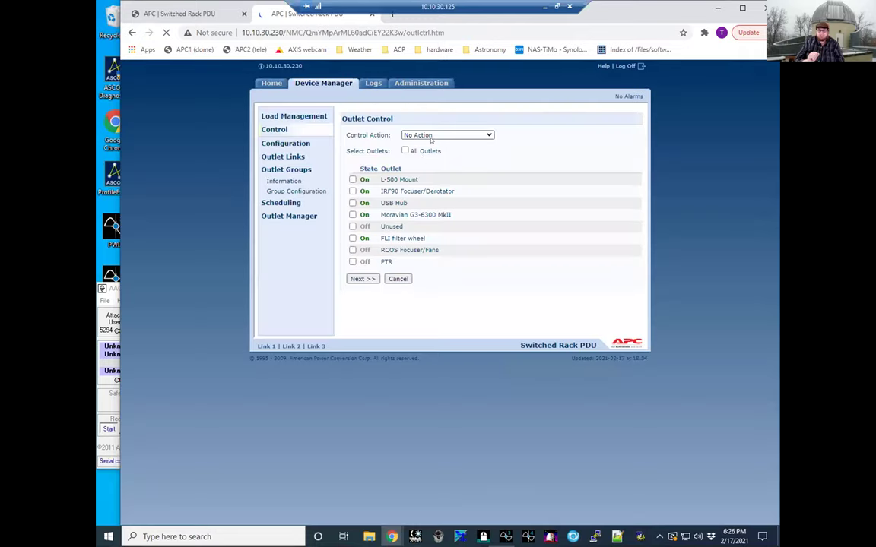
Step: Switch off all outlets of the telescope power unit with the Off Immediate action
{"action": "left_click", "coordinate": [431, 137]}
{"action": "left_click", "coordinate": [415, 161]}
{"action": "left_click", "coordinate": [403, 150]}
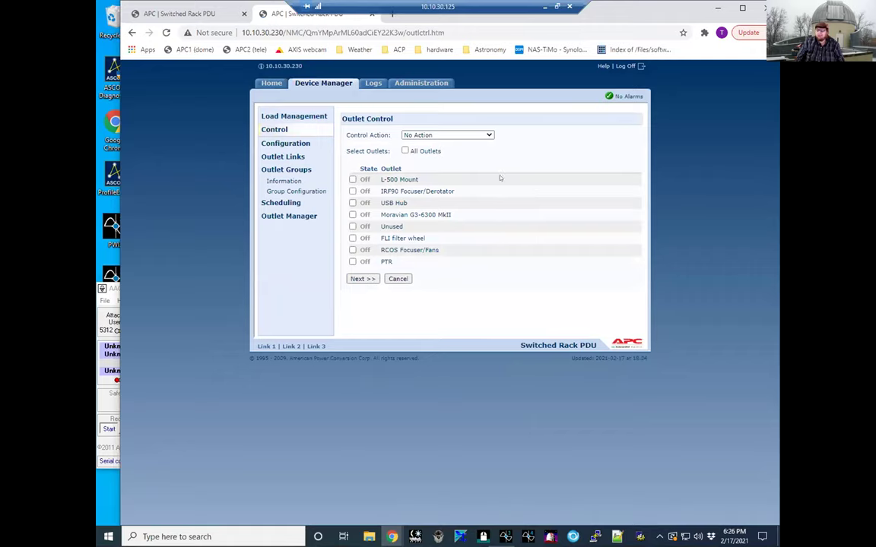
Step: Log on to the dome power unit at 10.10.30.229 with the saved user name and account password
{"action": "left_click", "coordinate": [212, 15]}
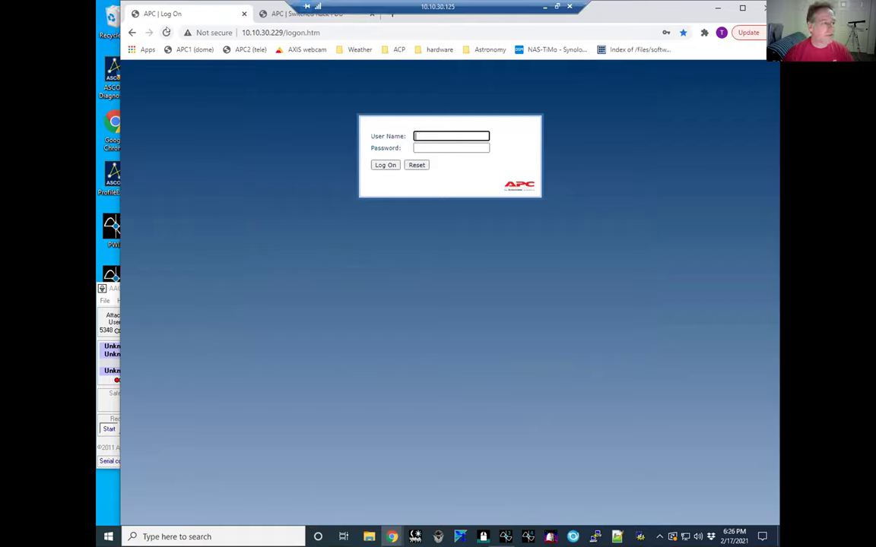
{"action": "left_click", "coordinate": [440, 136]}
{"action": "left_click", "coordinate": [429, 161]}
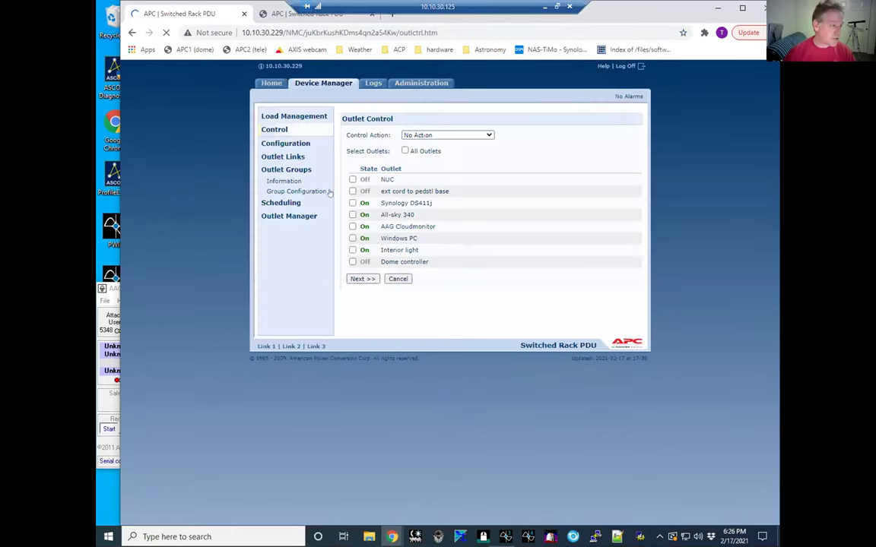
Step: Switch off the Interior light outlet of the dome power unit with the Off Immediate action
{"action": "left_click", "coordinate": [450, 136]}
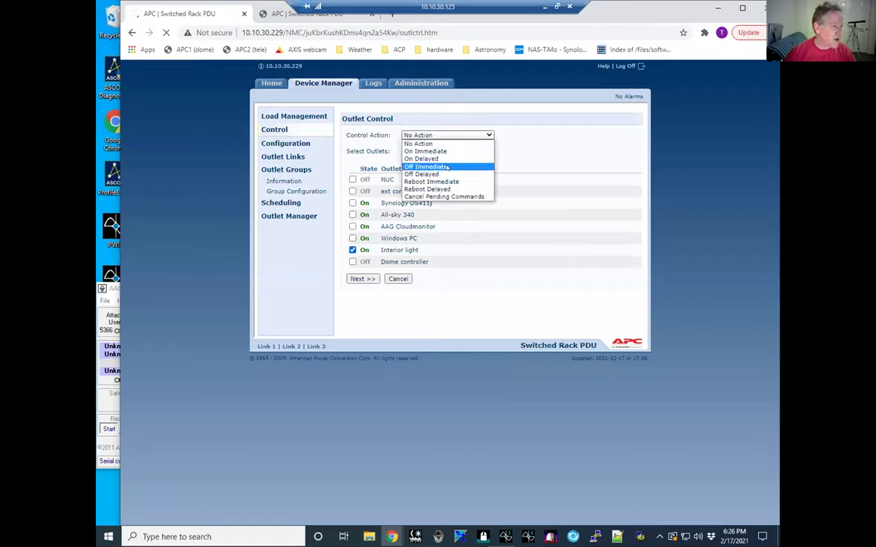
{"action": "left_click", "coordinate": [447, 167]}
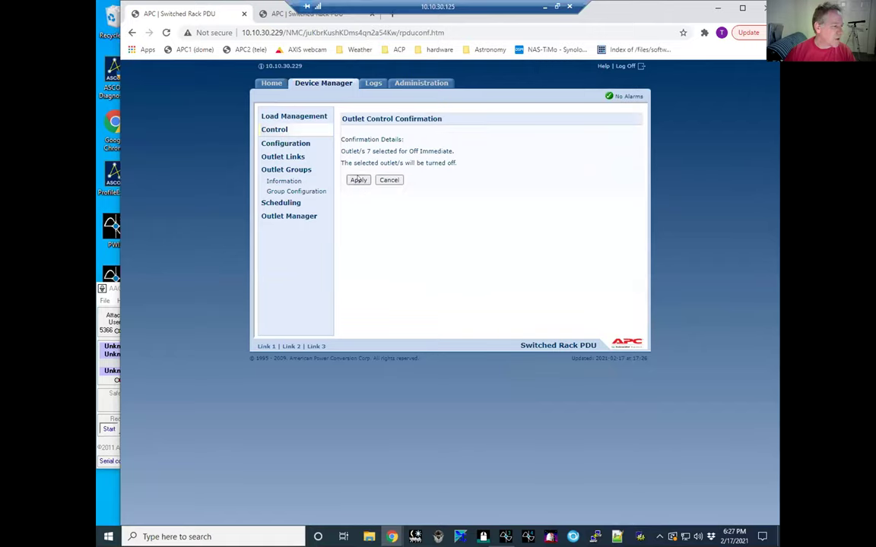
{"action": "left_click", "coordinate": [355, 180]}
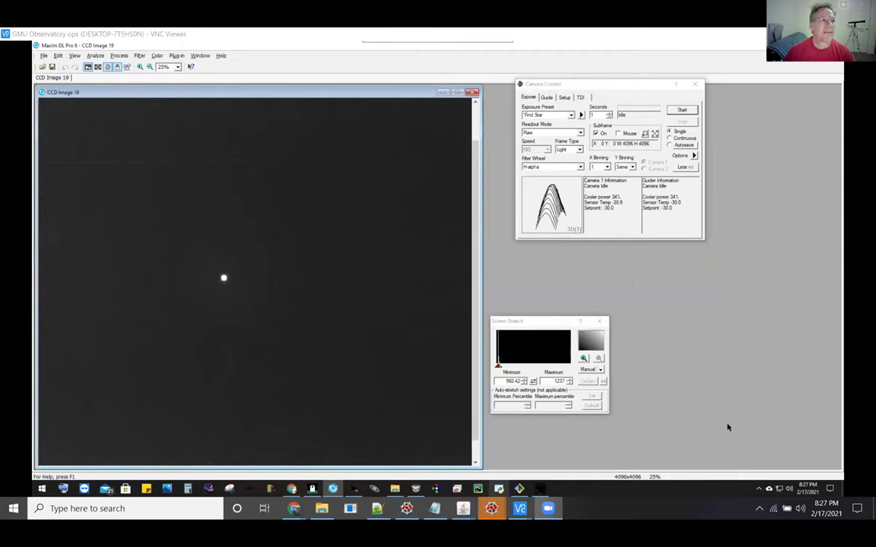
Step: Display the CCD image in MaxIm DL at 100% zoom and bring the bright star into the middle of the view
{"action": "left_click", "coordinate": [179, 67]}
{"action": "left_click", "coordinate": [168, 102]}
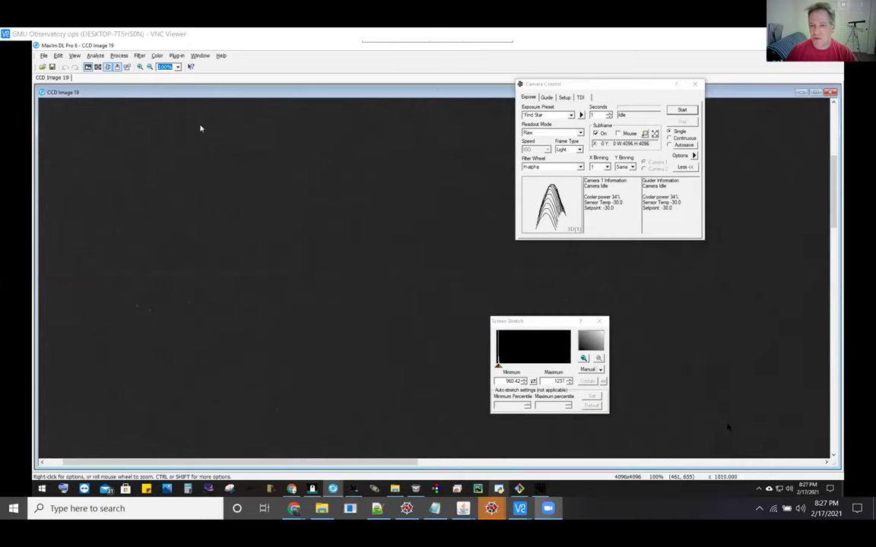
{"action": "left_click", "coordinate": [832, 211]}
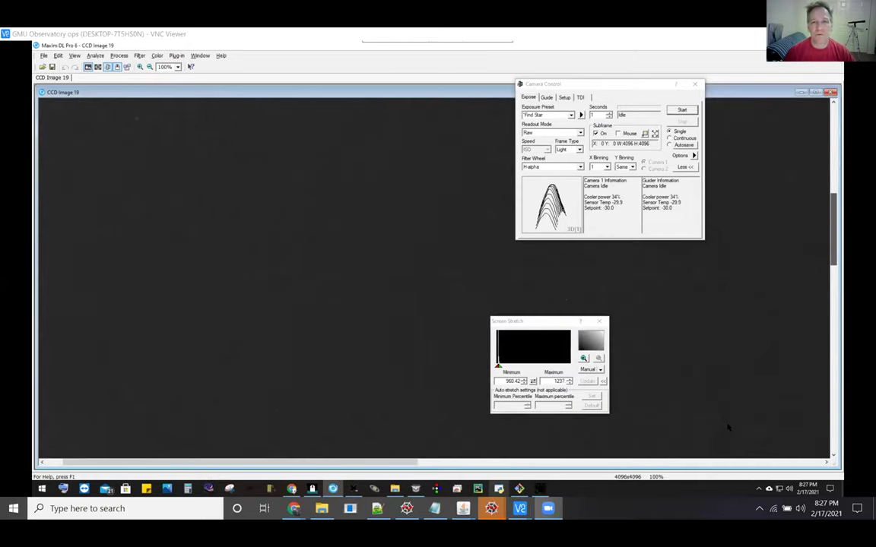
{"action": "left_click_drag", "start_coordinate": [836, 248], "coordinate": [834, 302]}
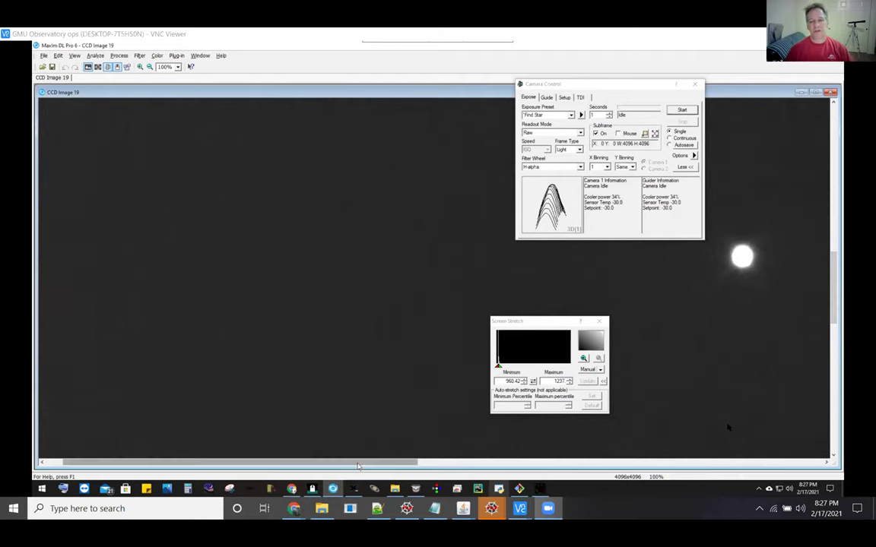
{"action": "left_click_drag", "start_coordinate": [370, 461], "coordinate": [438, 460]}
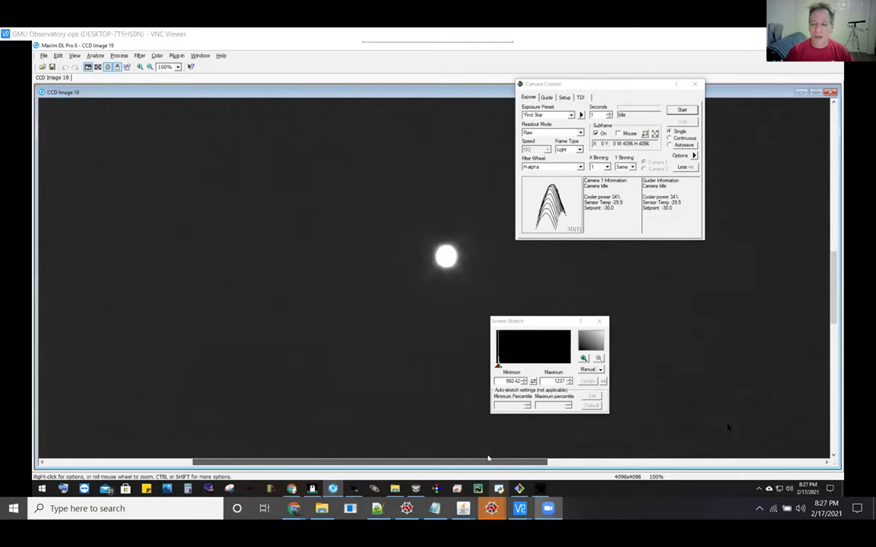
Step: Open the Information window for the CCD image and close it again
{"action": "key", "text": "ctrl+i"}
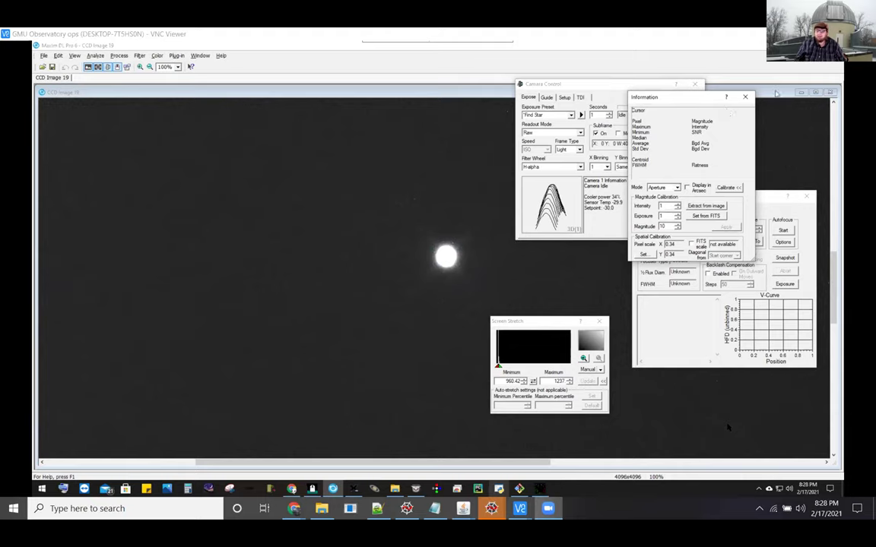
{"action": "left_click", "coordinate": [747, 97]}
{"action": "mouse_move", "coordinate": [312, 488]}
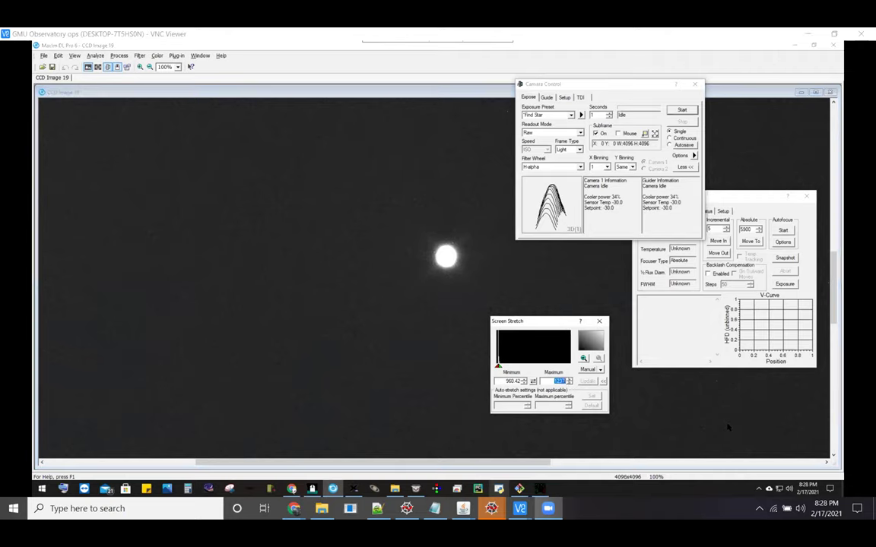
Step: Set the Screen Stretch maximum to 10000 and enlarge the CCD image to 400% with the bright star clear of the Camera Control window
{"action": "type", "text": "10000"}
{"action": "left_click", "coordinate": [140, 67]}
{"action": "left_click", "coordinate": [140, 67]}
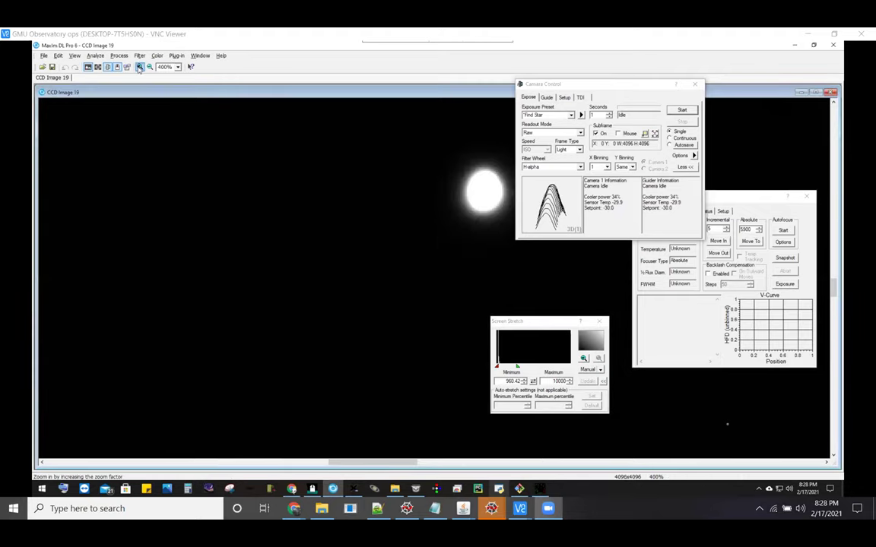
{"action": "left_click", "coordinate": [825, 461]}
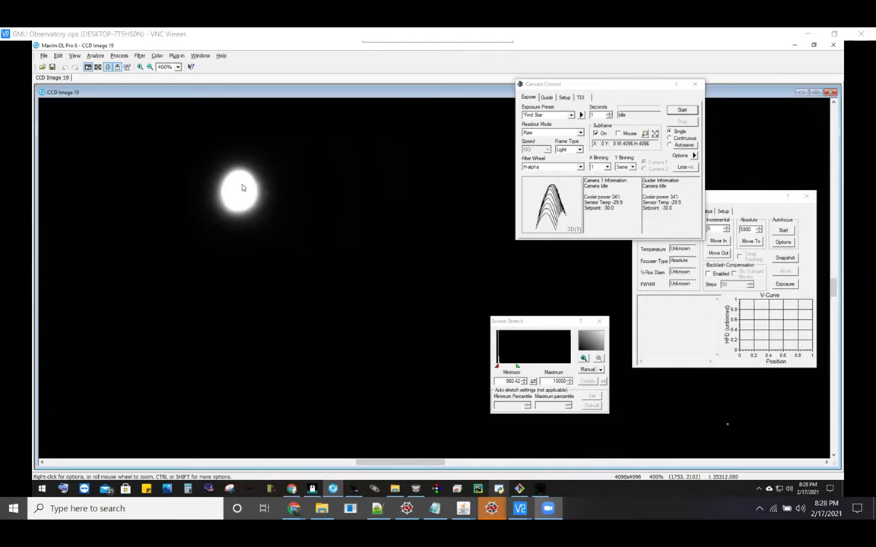
Step: Raise the Screen Stretch maximum to 30000 and then to 40000 to dim the bright star's display
{"action": "left_click", "coordinate": [550, 381]}
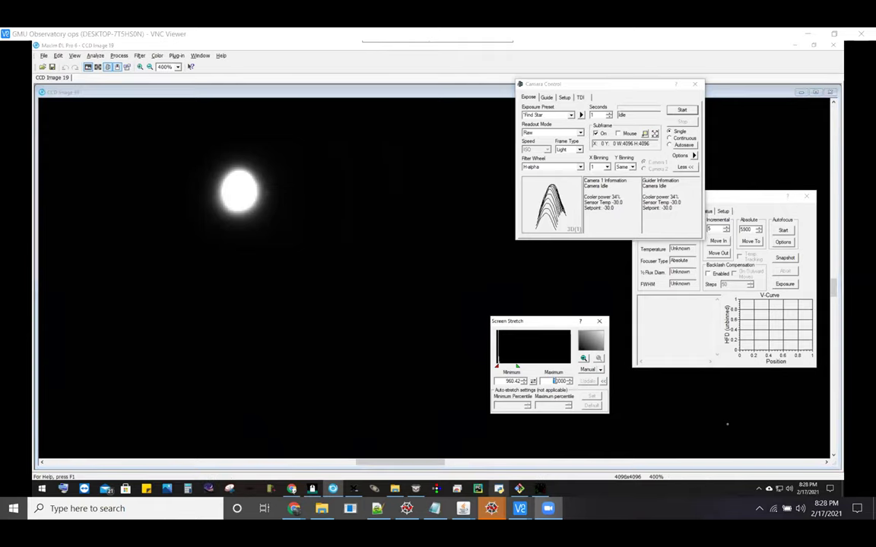
{"action": "type", "text": "30000"}
{"action": "key", "text": "Return"}
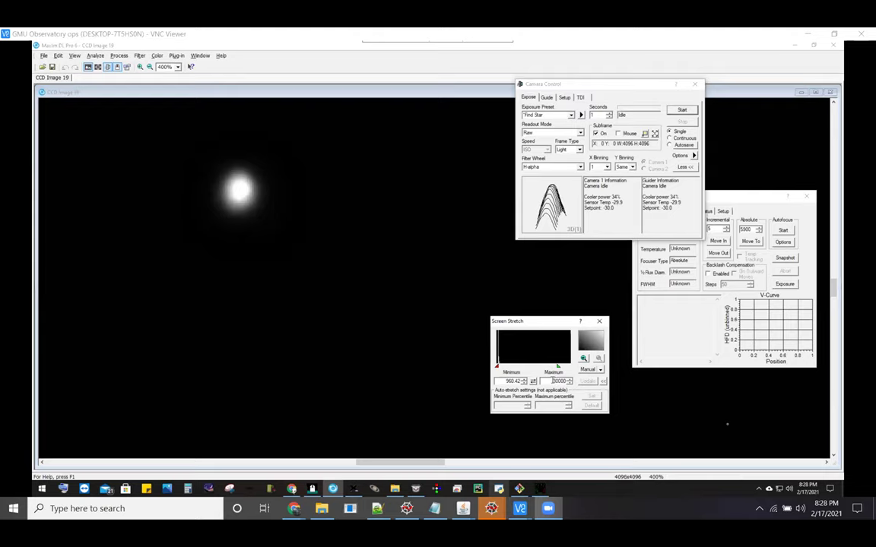
{"action": "type", "text": "40000"}
{"action": "key", "text": "Return"}
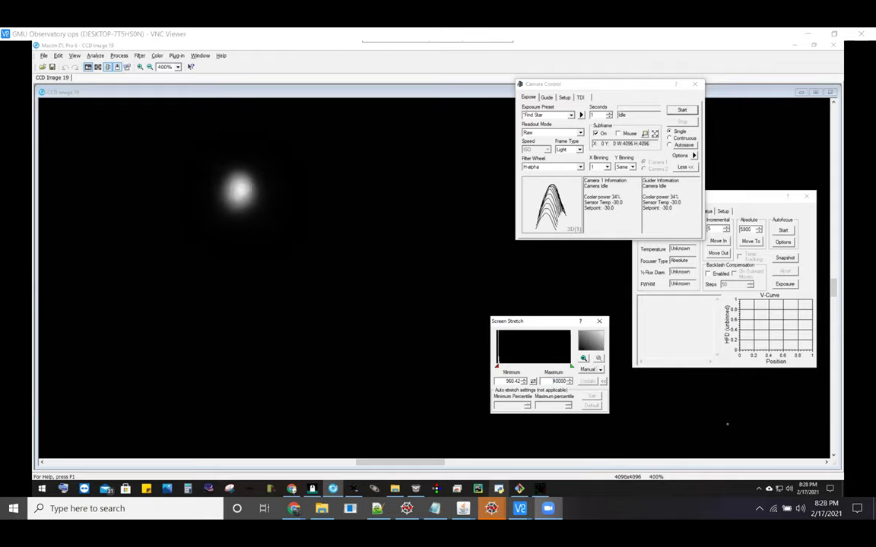
Step: Enlarge the CCD image to 800% and bring the bright star horizontally back toward the middle of the view
{"action": "left_click", "coordinate": [140, 67]}
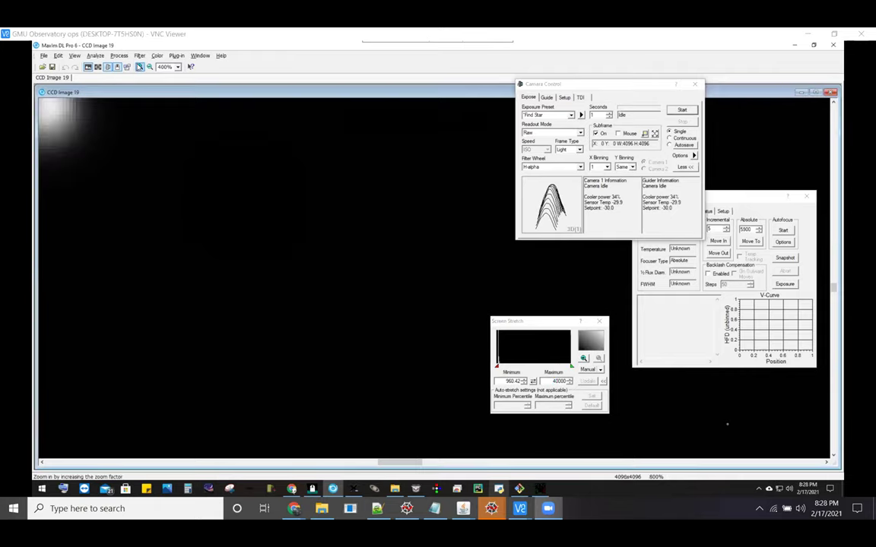
{"action": "left_click", "coordinate": [42, 462]}
{"action": "left_click_drag", "start_coordinate": [42, 462], "coordinate": [41, 462]}
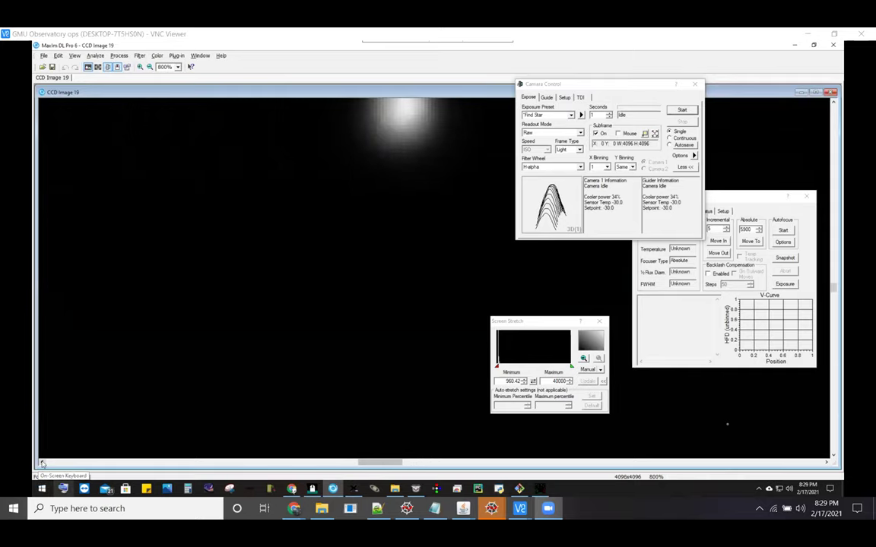